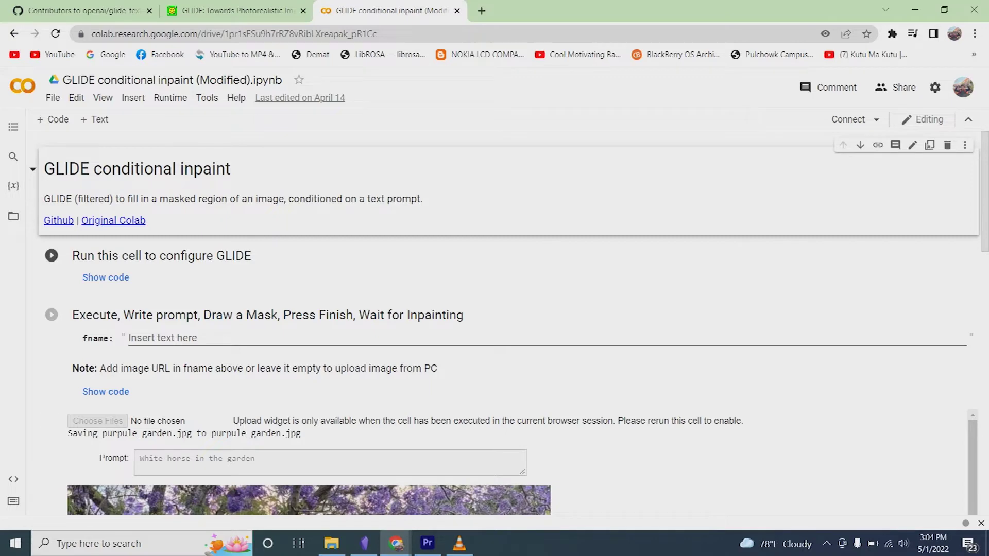
Start the GLIDE configuration cell and open the glide-text2im repository's contributors page
left_click(51, 255)
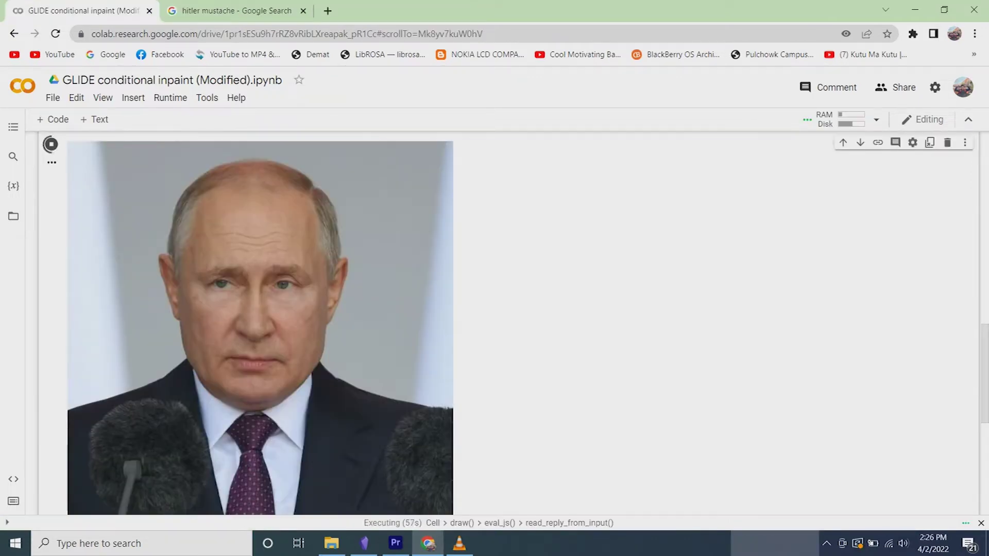
left_click_drag(224, 340, 199, 332)
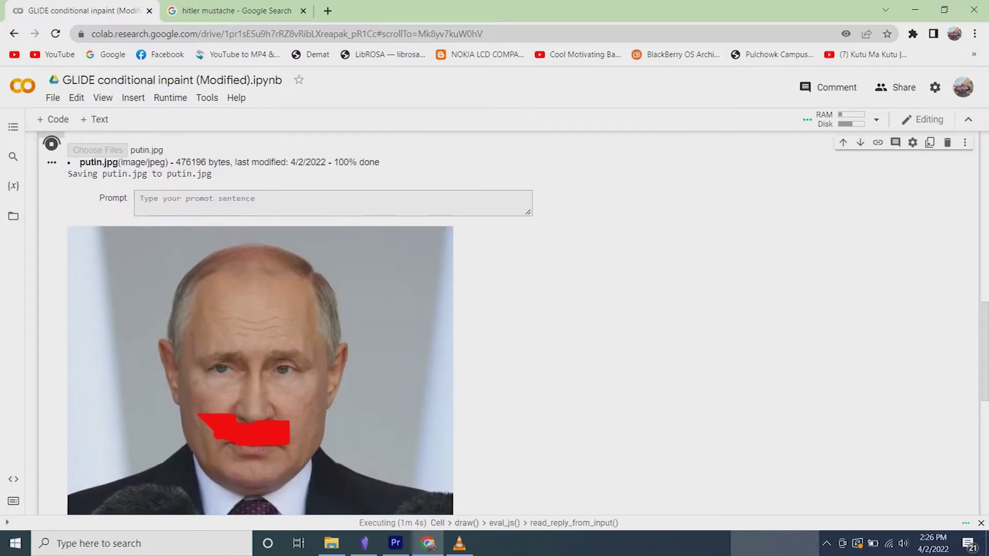
type("man with")
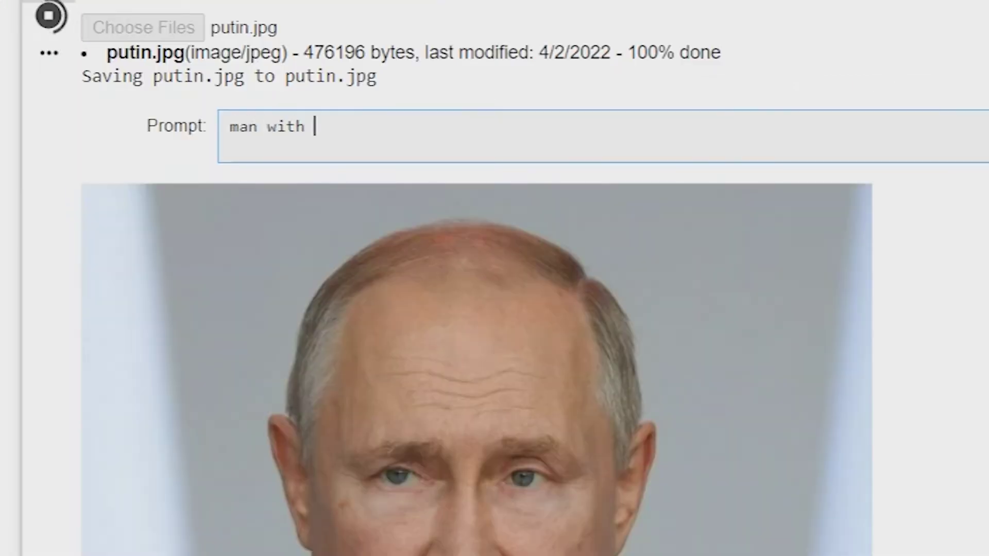
type(" hitler m")
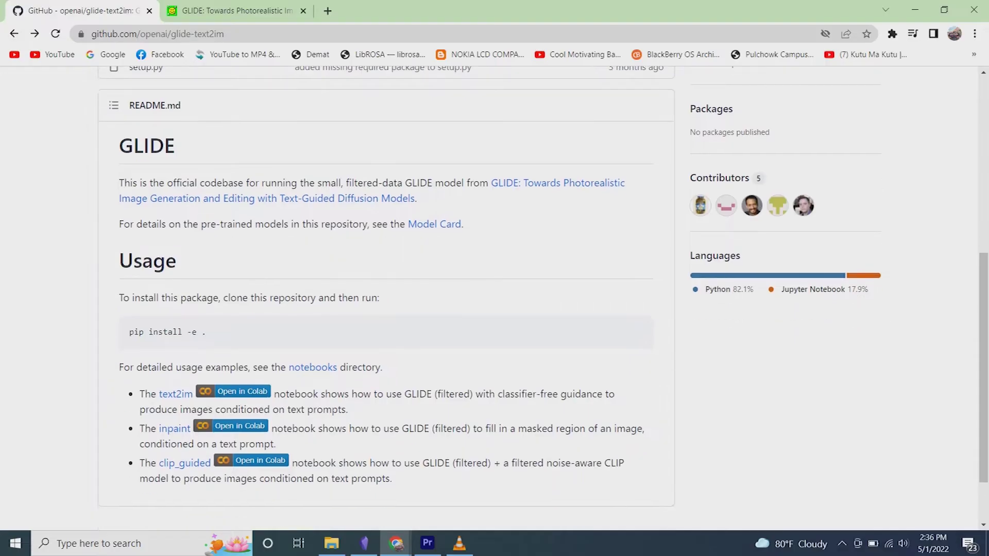
scroll(495, 297, "up", 1)
left_click(719, 199)
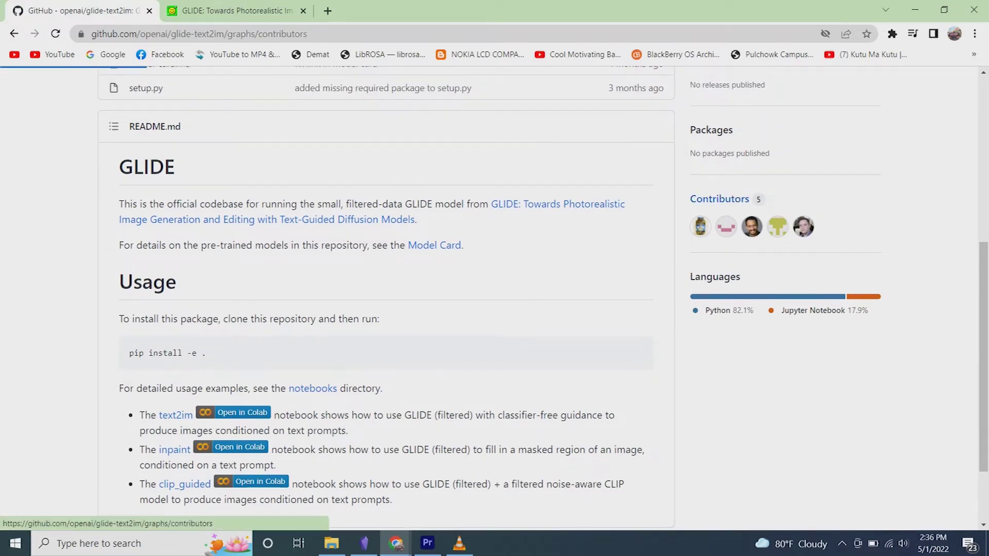
scroll(494, 293, "down", 2)
scroll(494, 294, "down", 1)
scroll(494, 294, "down", 2)
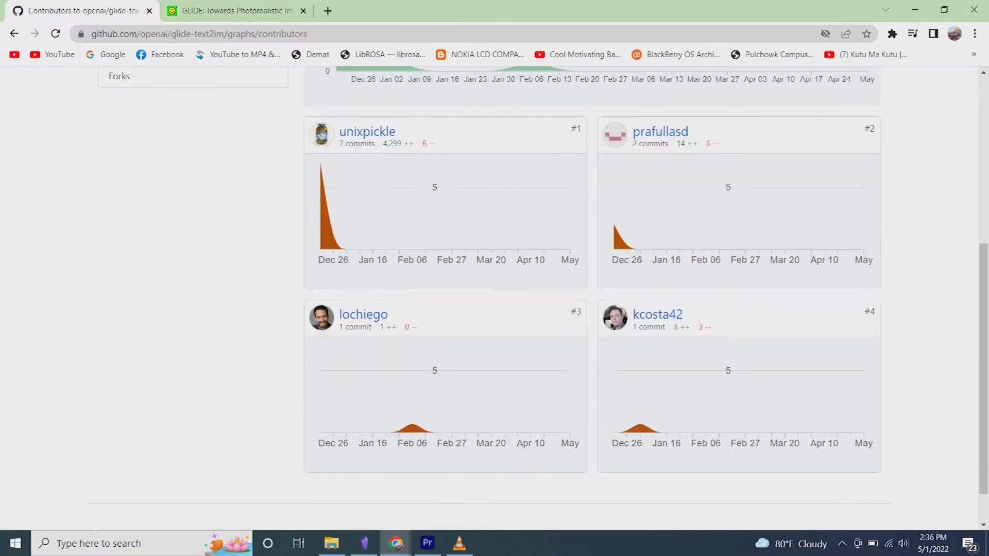
Switch to the GLIDE arXiv paper and browse Figures 2 and 3 on pages 3–4
key("ctrl+Tab")
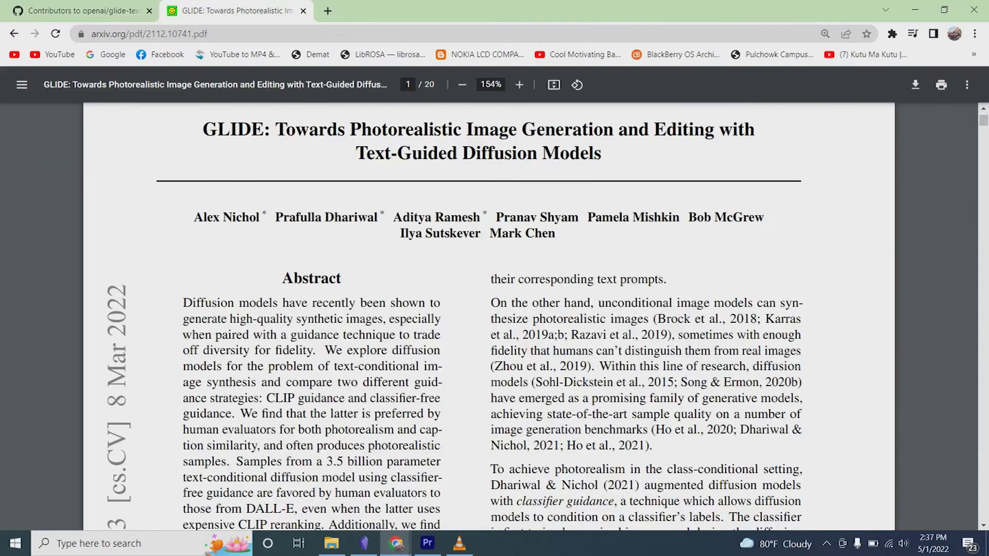
scroll(495, 309, "down", 10)
scroll(495, 309, "down", 5)
scroll(495, 310, "down", 5)
scroll(495, 309, "down", 4)
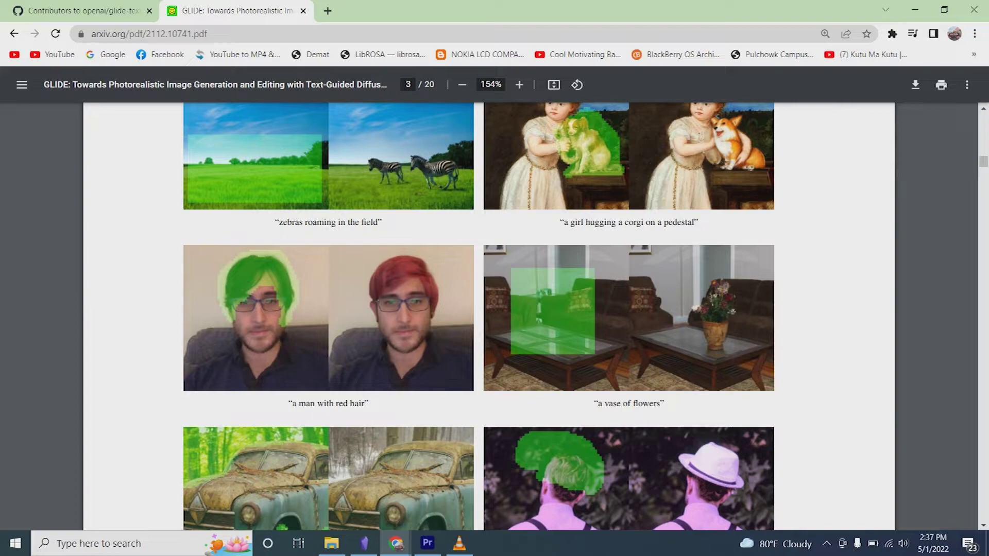
scroll(495, 309, "down", 1)
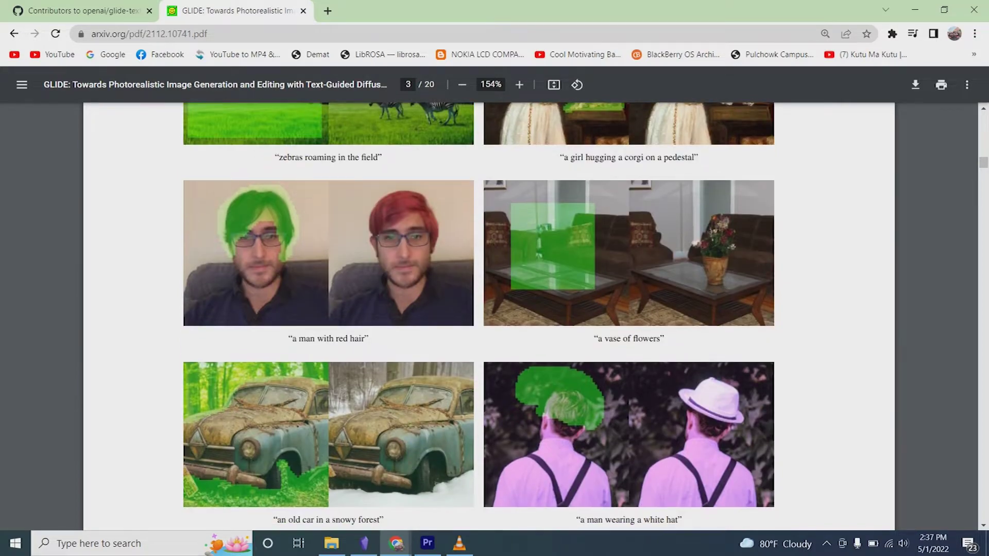
scroll(495, 309, "down", 1)
scroll(495, 309, "down", 1)
scroll(495, 309, "down", 1)
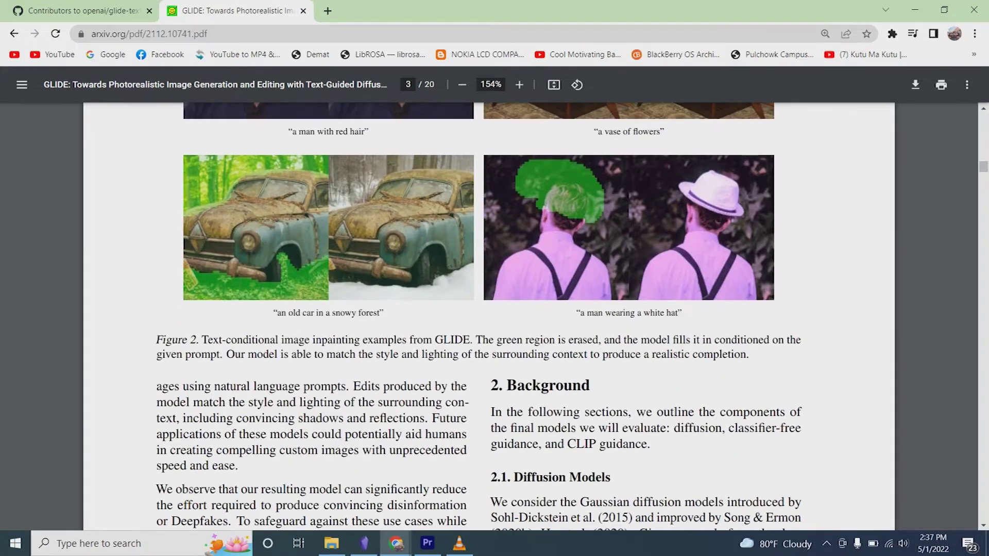
scroll(495, 309, "up", 2)
scroll(495, 309, "up", 1)
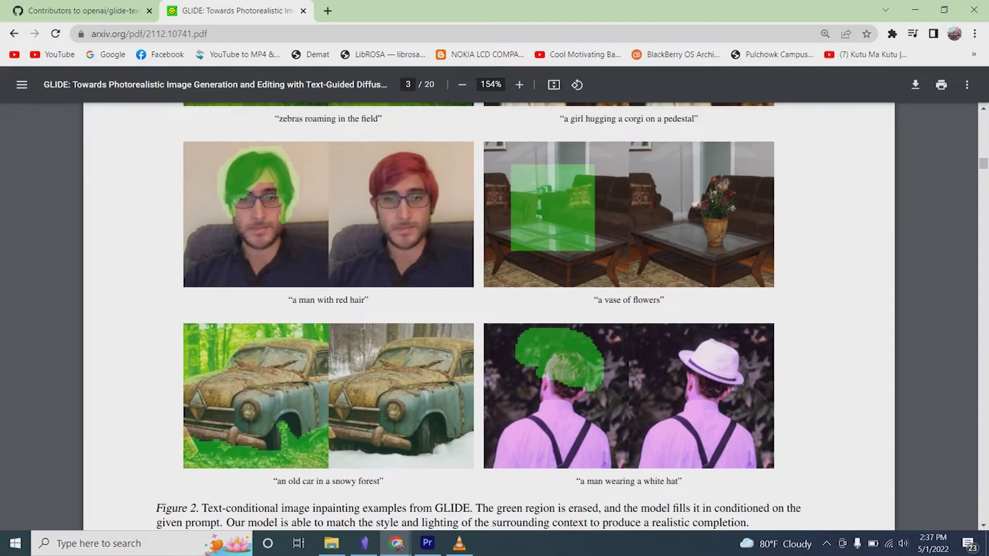
scroll(495, 309, "down", 8)
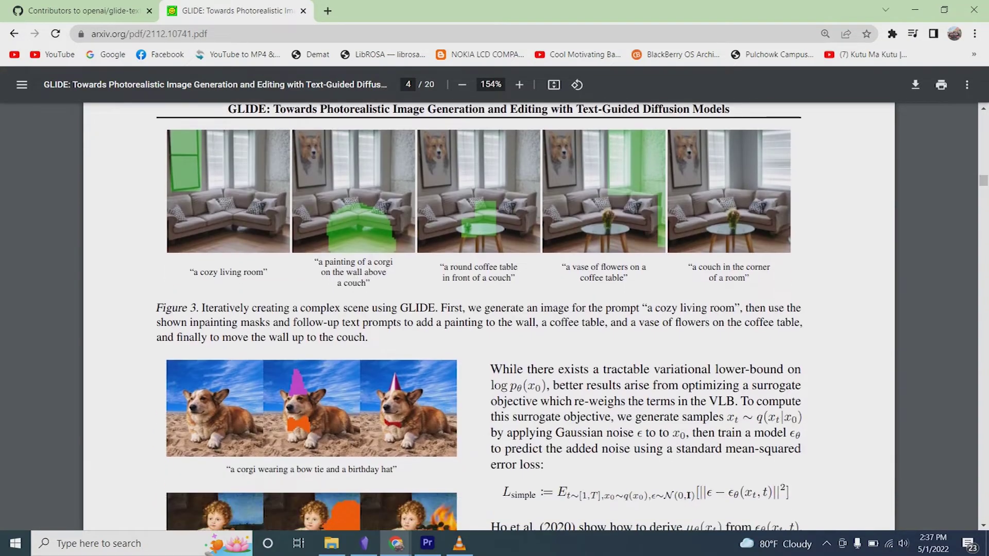
scroll(495, 309, "down", 2)
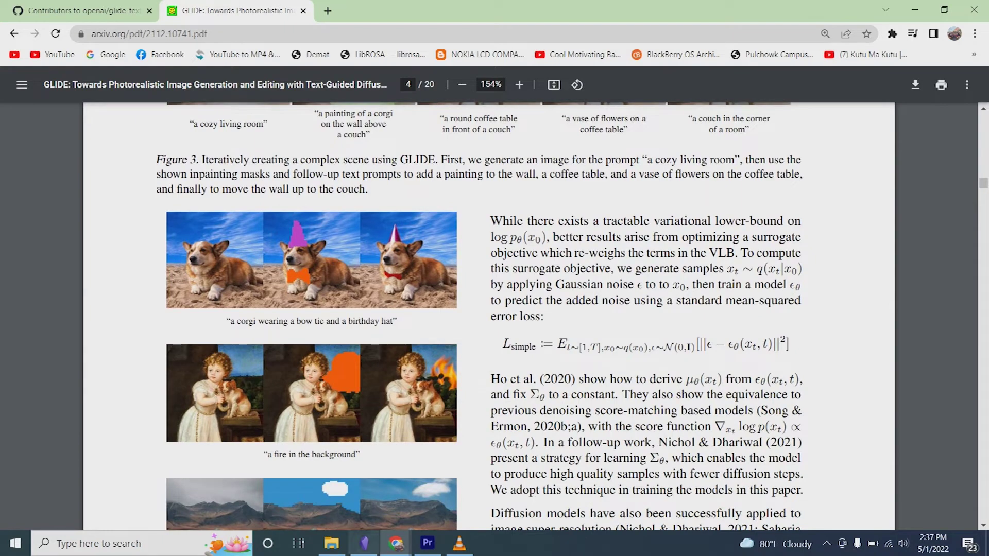
scroll(287, 438, "up", 5, "ctrl")
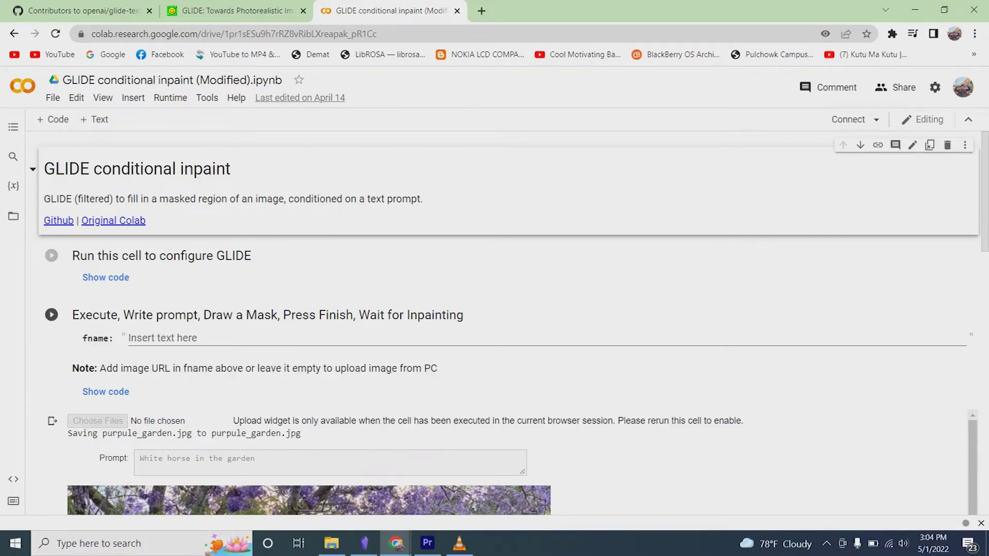
Run 'Run this cell to configure GLIDE' until the model checkpoints finish downloading
left_click(51, 255)
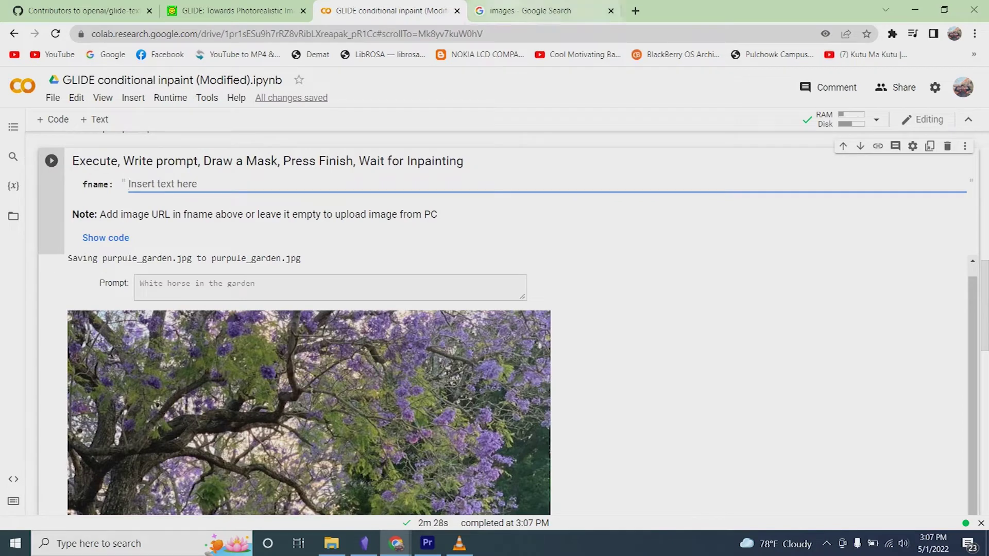
Copy the book image's address from the Google image search results
key("ctrl+Tab")
right_click(775, 106)
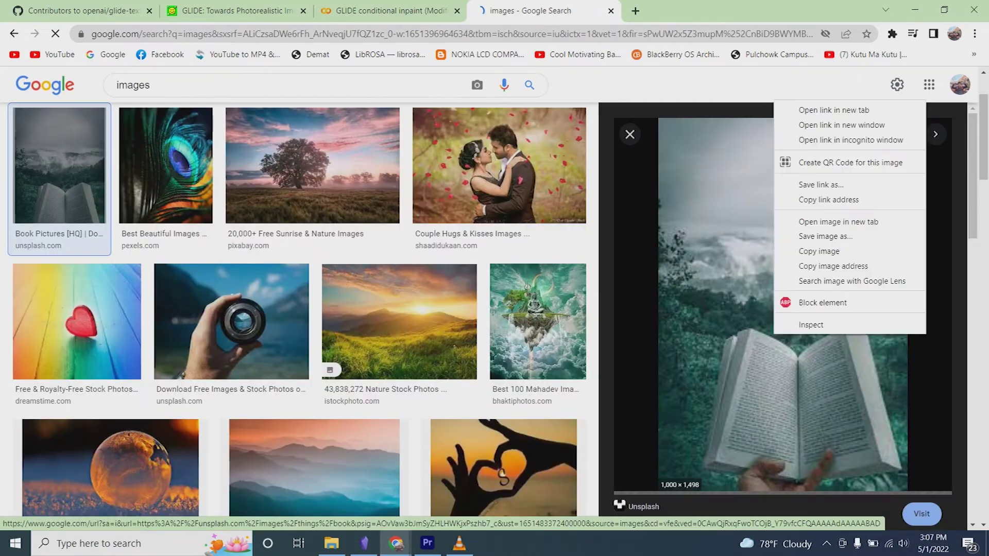
left_click(832, 266)
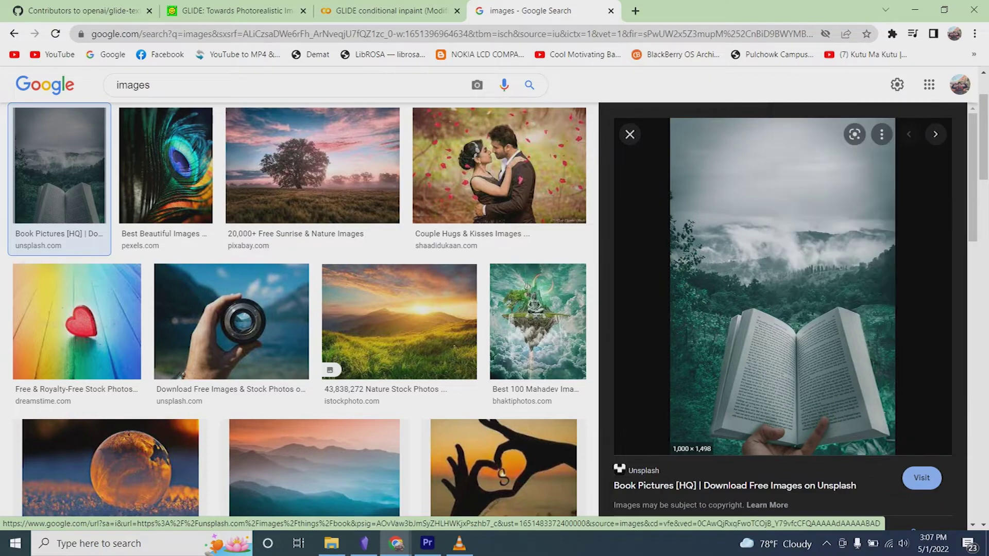
Paste the address into fname, clear it, and rerun the inpainting cell to upload purpule_garden.jpg
key("ctrl+shift+Tab")
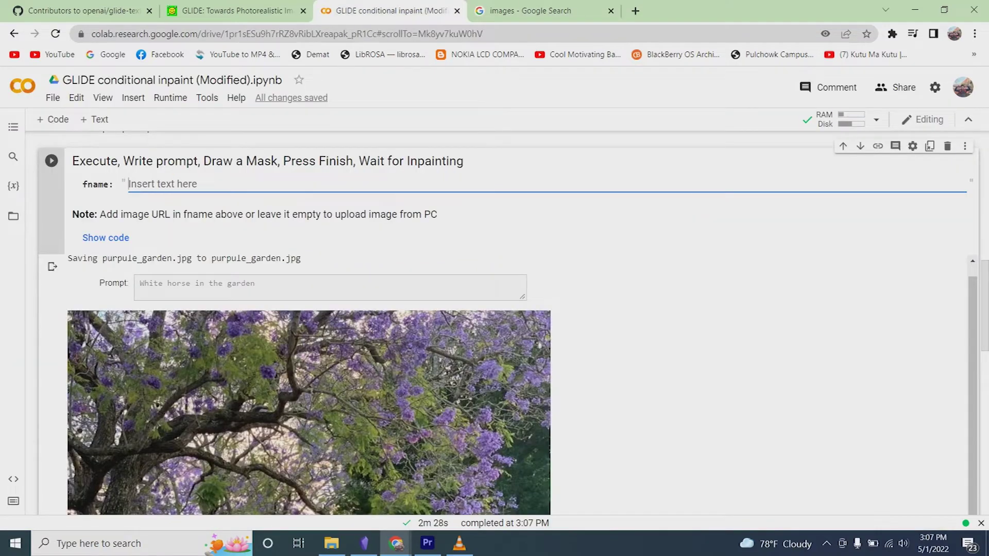
key("ctrl+v")
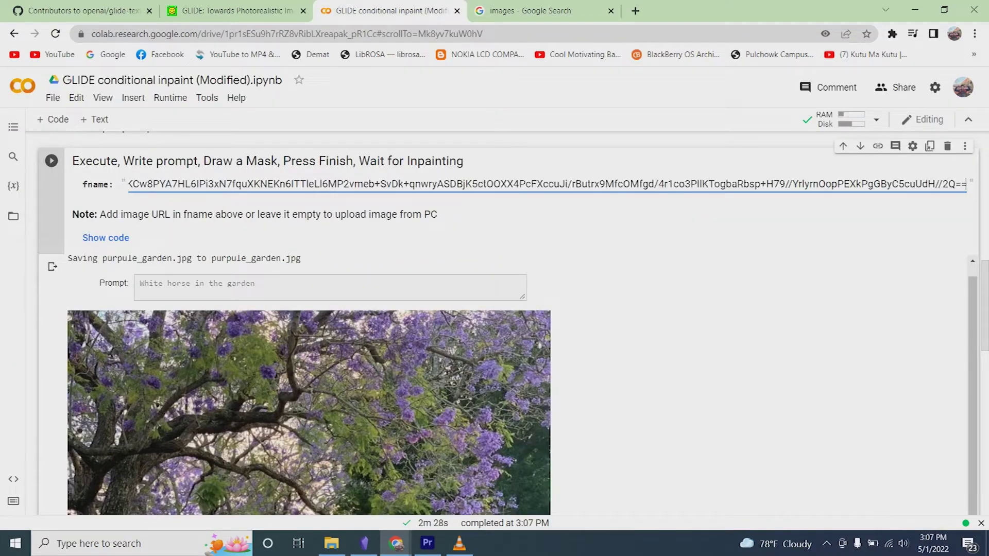
key("ctrl+a")
key("BackSpace")
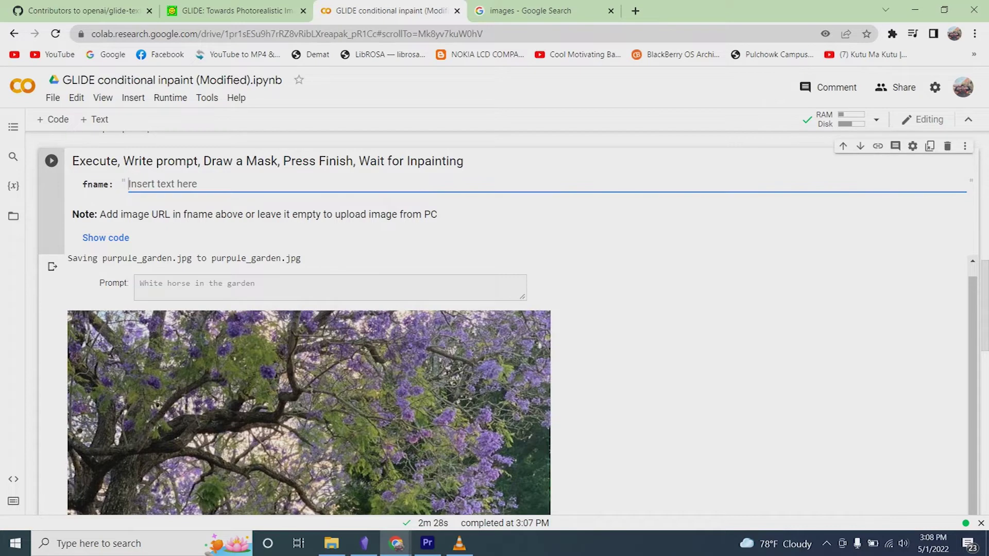
key("ctrl+Return")
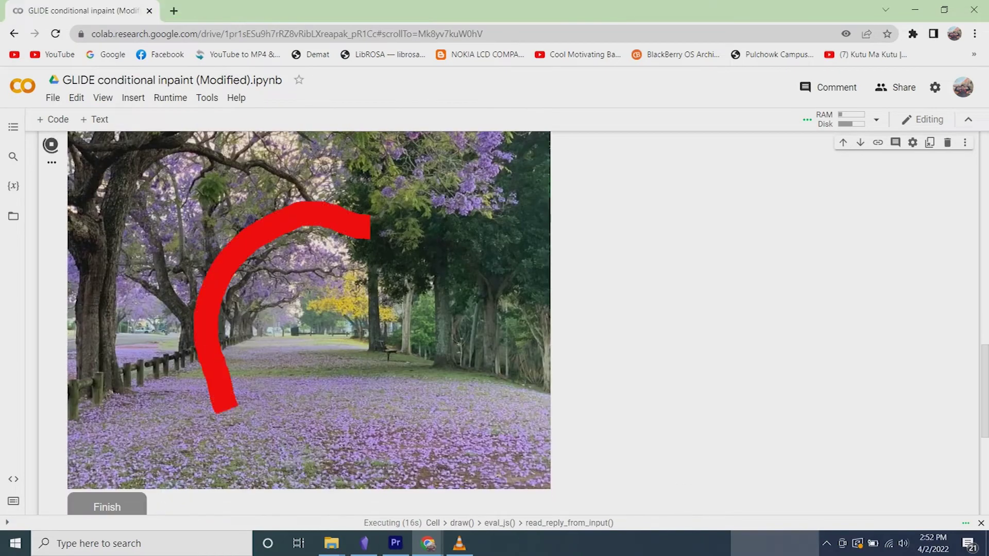
Paint a solid red mask over the central trees of the garden path photo
mouse_move(369, 224)
left_mouse_down()
mouse_move(309, 464)
mouse_move(178, 309)
left_mouse_up()
left_click_drag(193, 247, 417, 201)
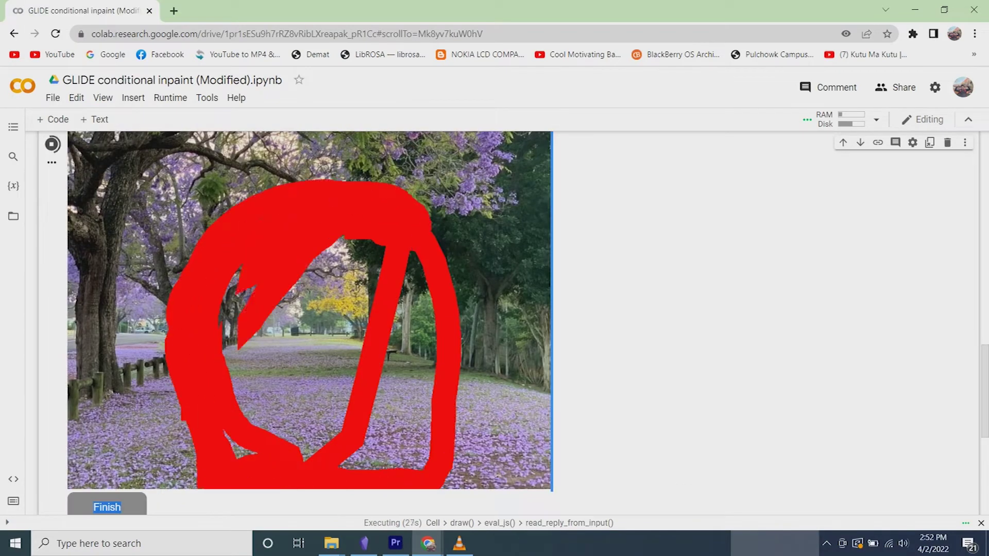
left_click_drag(325, 247, 232, 418)
mouse_move(364, 247)
left_mouse_down()
mouse_move(294, 457)
mouse_move(333, 440)
left_mouse_up()
left_click_drag(417, 255, 371, 464)
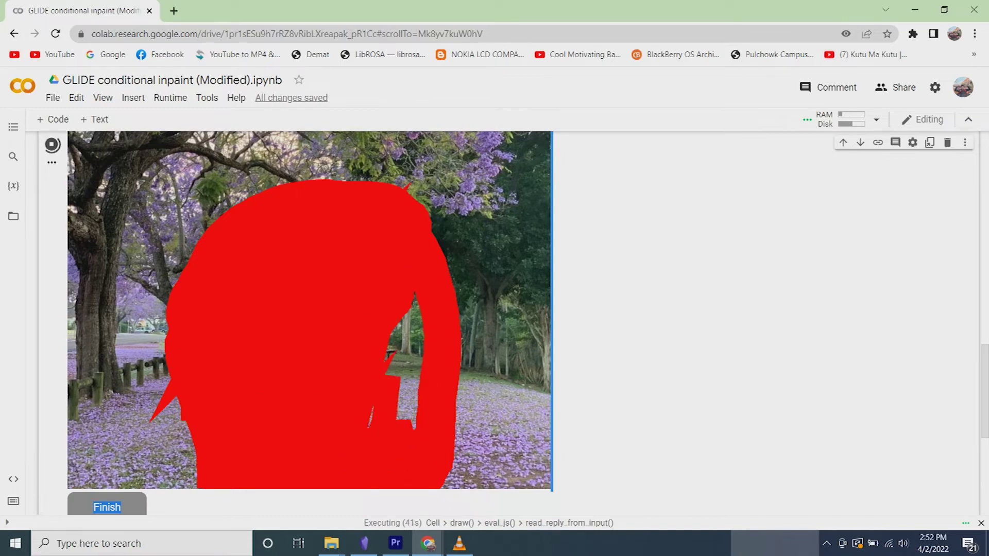
left_click_drag(410, 302, 394, 425)
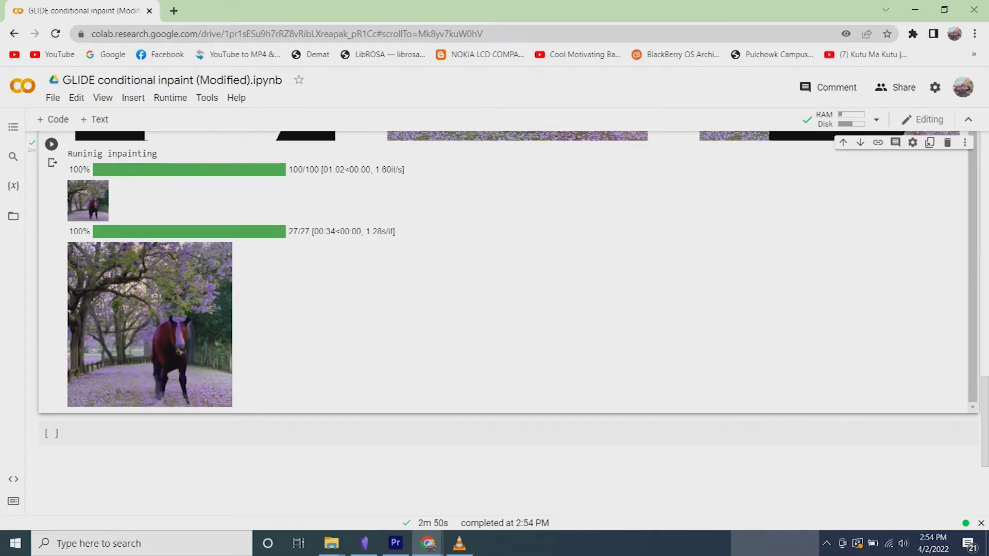
scroll(503, 271, "down", 2)
scroll(503, 270, "up", 1)
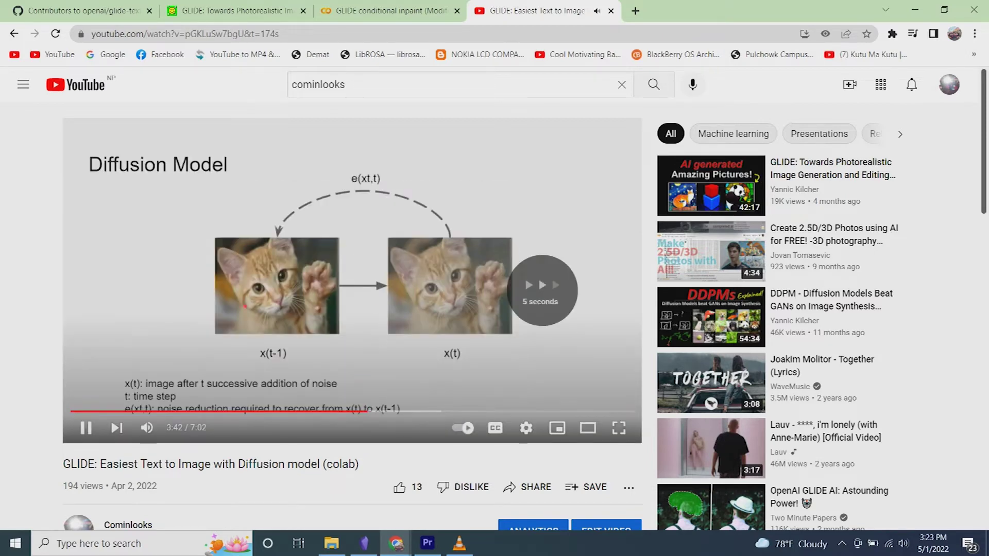
Seek the explainer video forward to the General Architecture of GLIDE slide
key("Right")
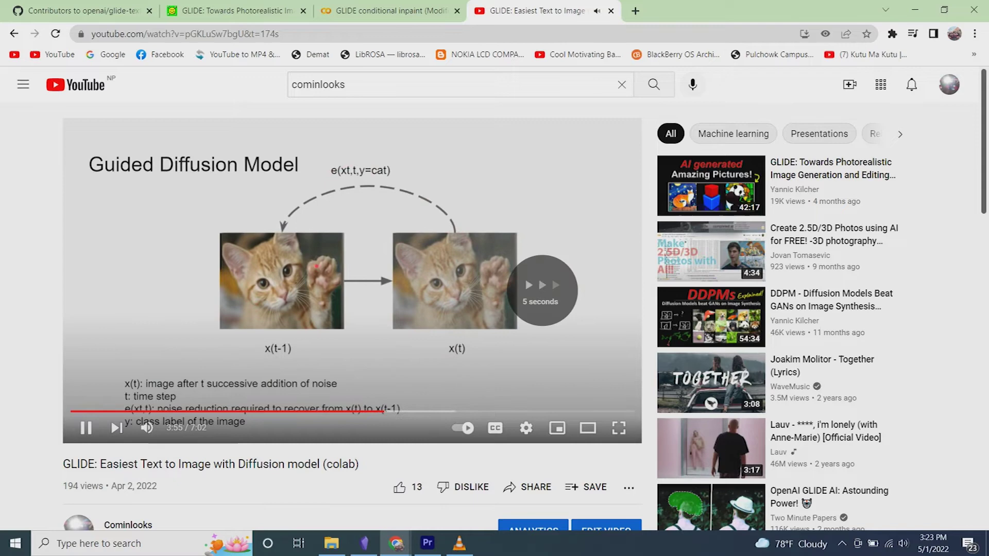
key("Right")
key("Right")
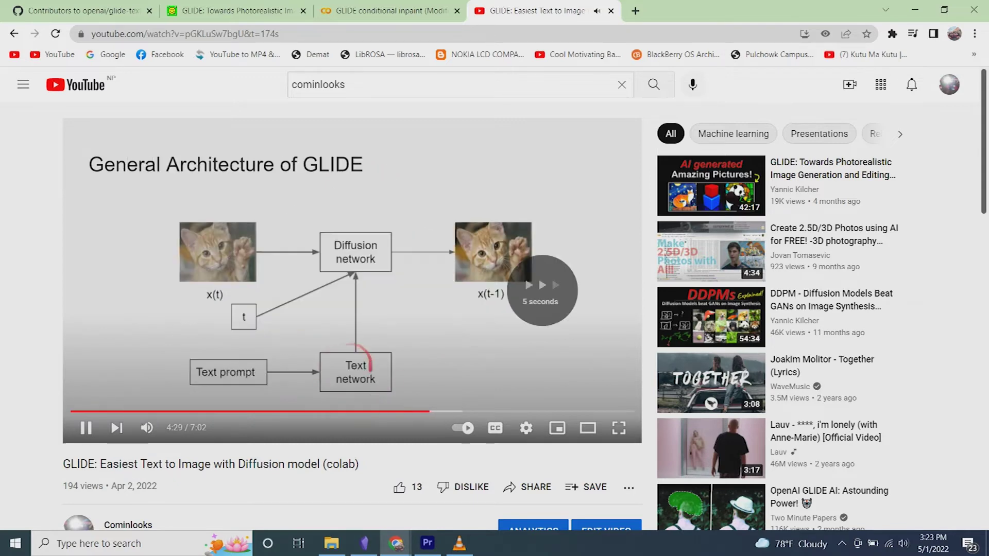
key("Right")
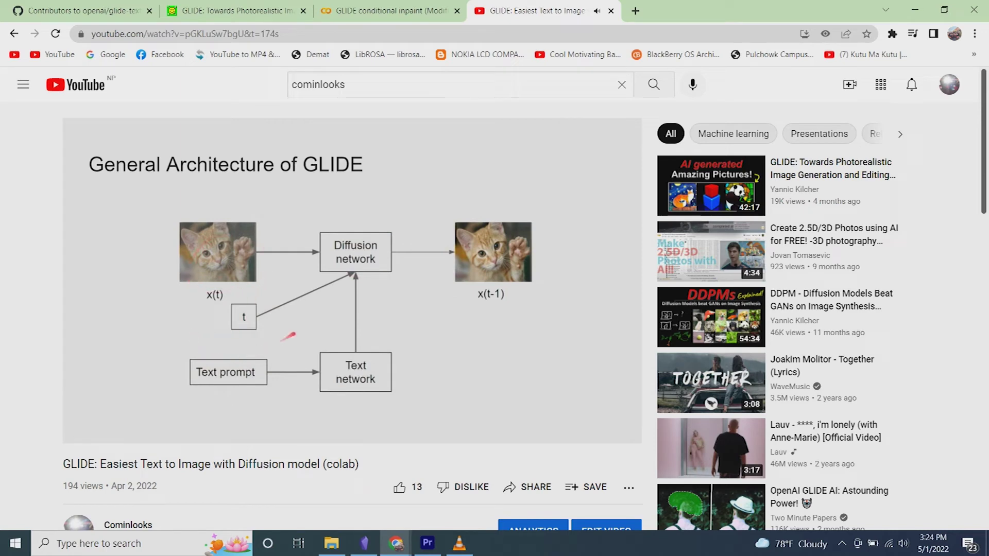
key("Right")
key("Right")
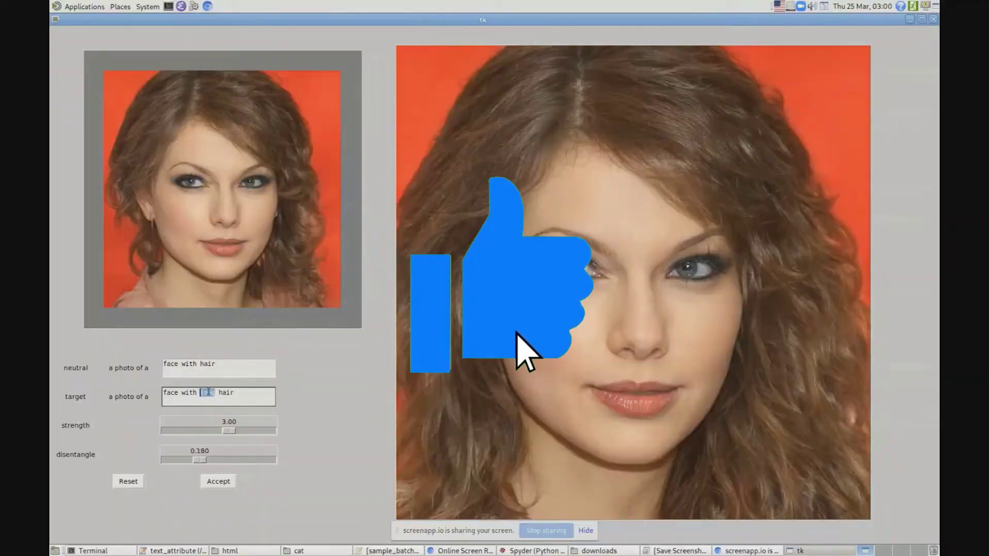
type("aight")
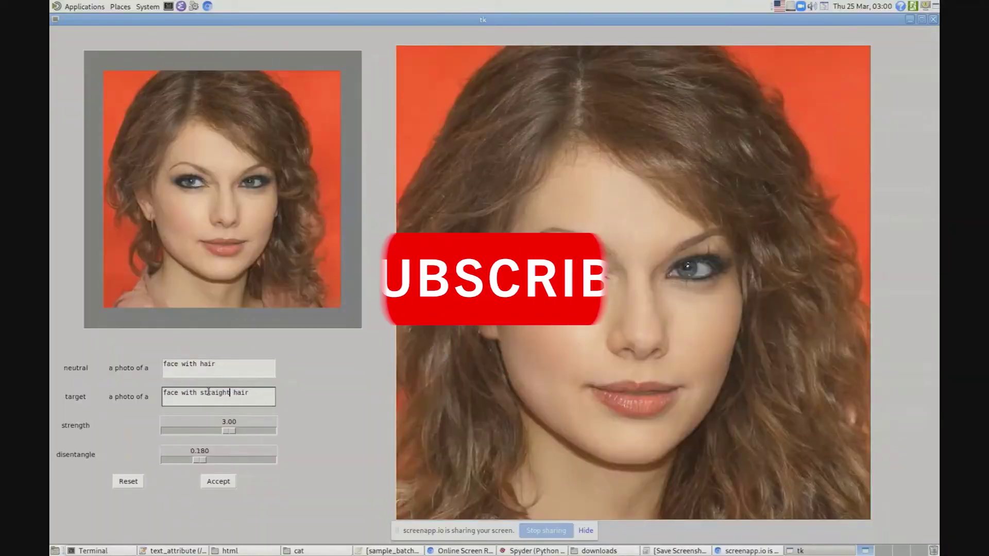
Lower the disentangle slider from 0.180 to 0.170
left_click_drag(199, 460, 196, 460)
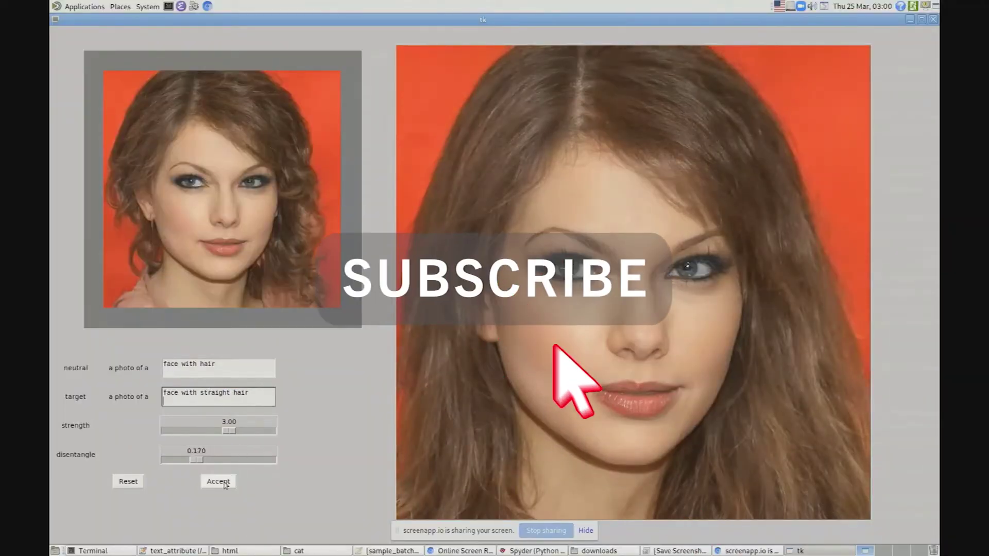